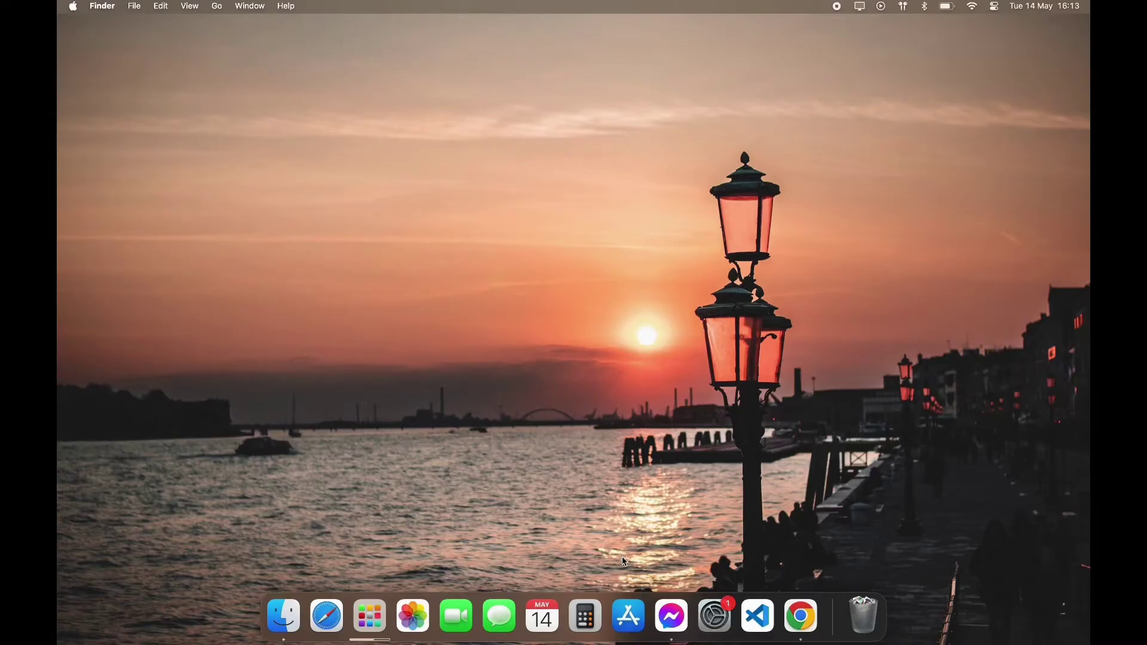
Search the App Store for 'diksha' and list the results
{"action": "left_click", "coordinate": [630, 616]}
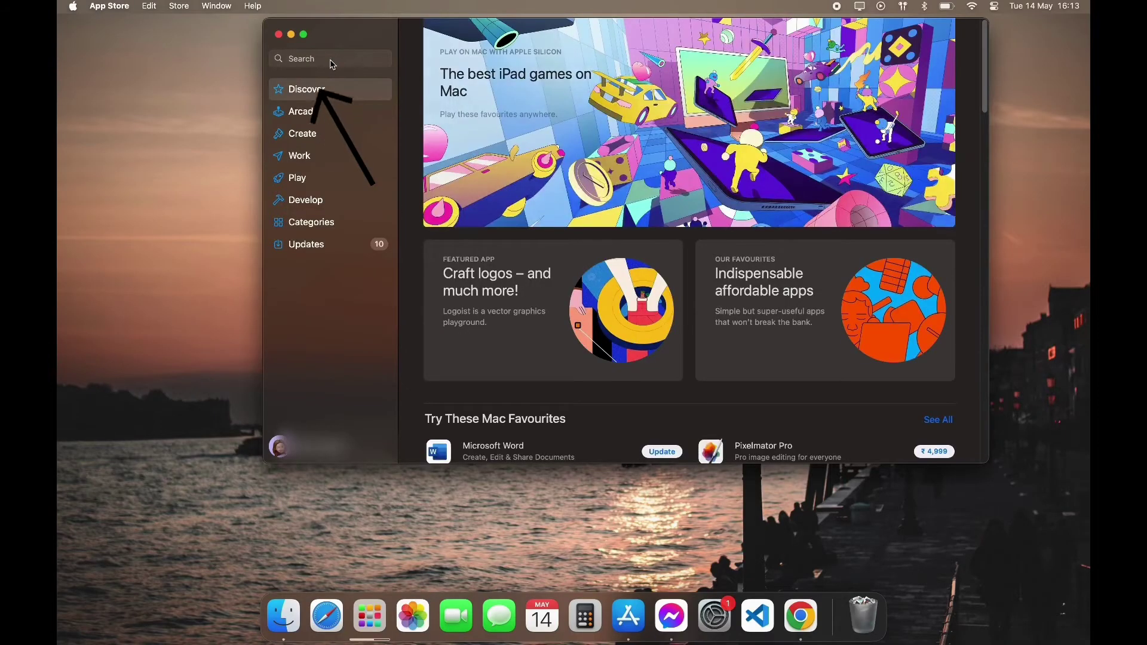
{"action": "left_click", "coordinate": [330, 59]}
{"action": "type", "text": "dik"}
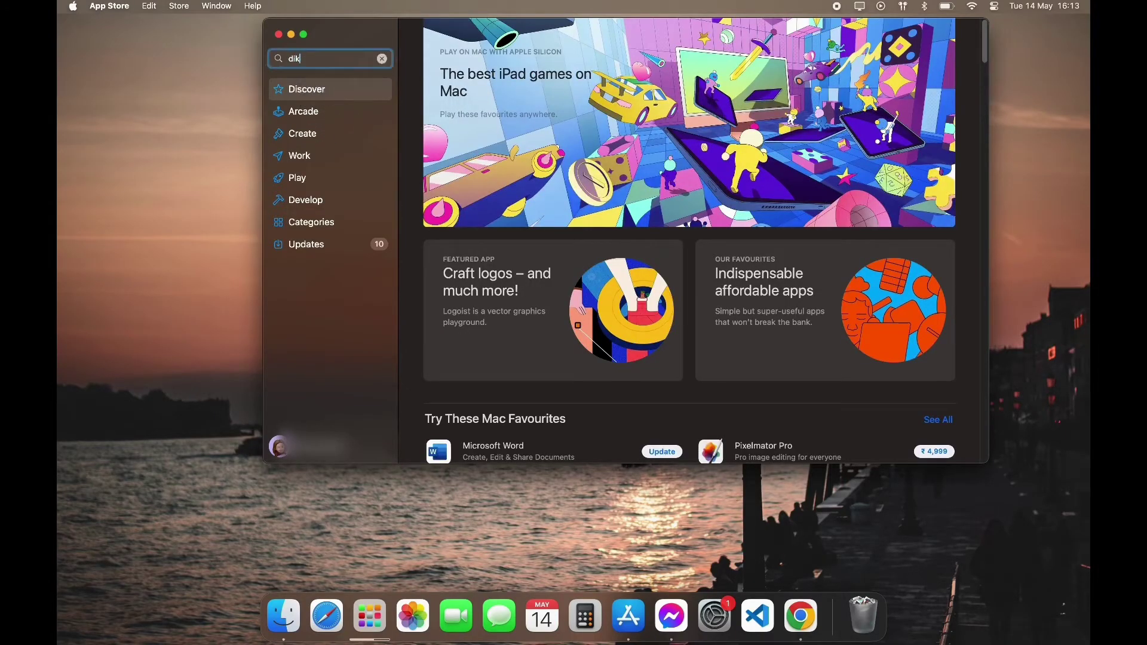
{"action": "type", "text": "sha"}
{"action": "key", "text": "Return"}
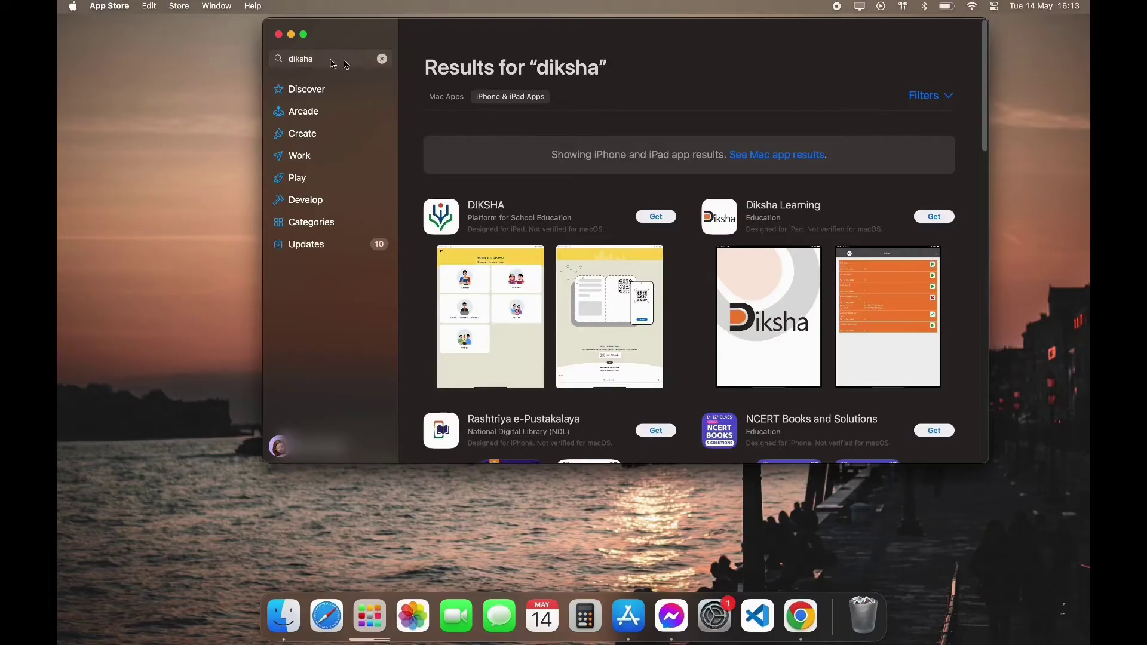
{"action": "scroll", "coordinate": [541, 238], "scroll_direction": "down", "scroll_amount": 2}
{"action": "scroll", "coordinate": [541, 238], "scroll_direction": "down", "scroll_amount": 2}
{"action": "scroll", "coordinate": [540, 239], "scroll_direction": "down", "scroll_amount": 2}
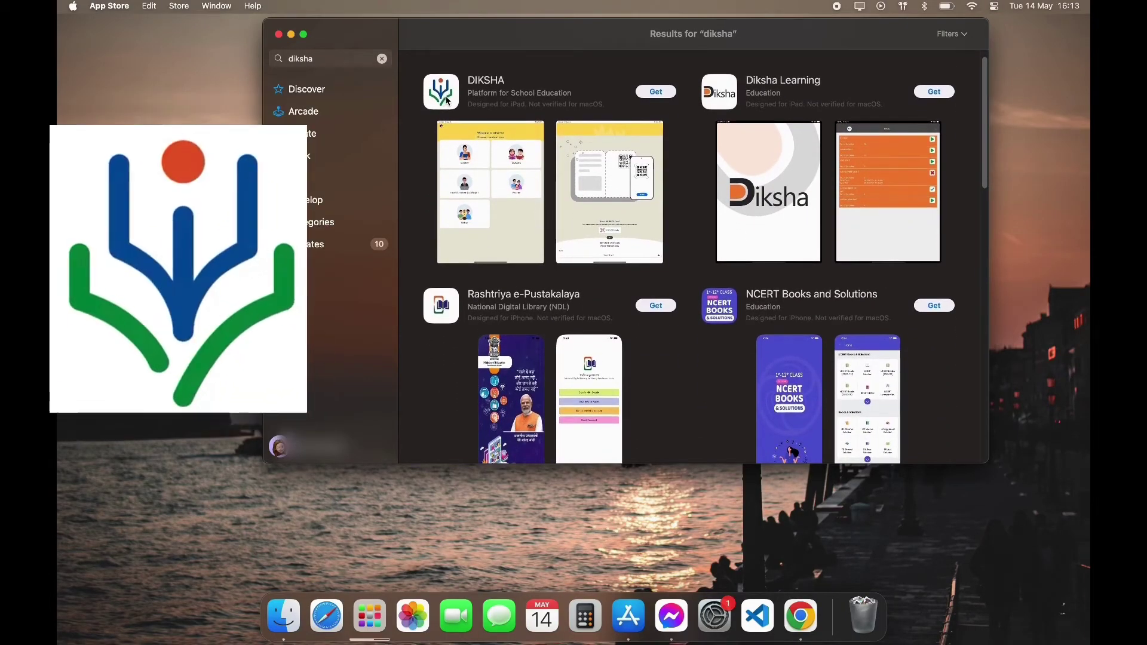
Get and install the DIKSHA Platform for School Education app from its page
{"action": "left_click", "coordinate": [445, 102]}
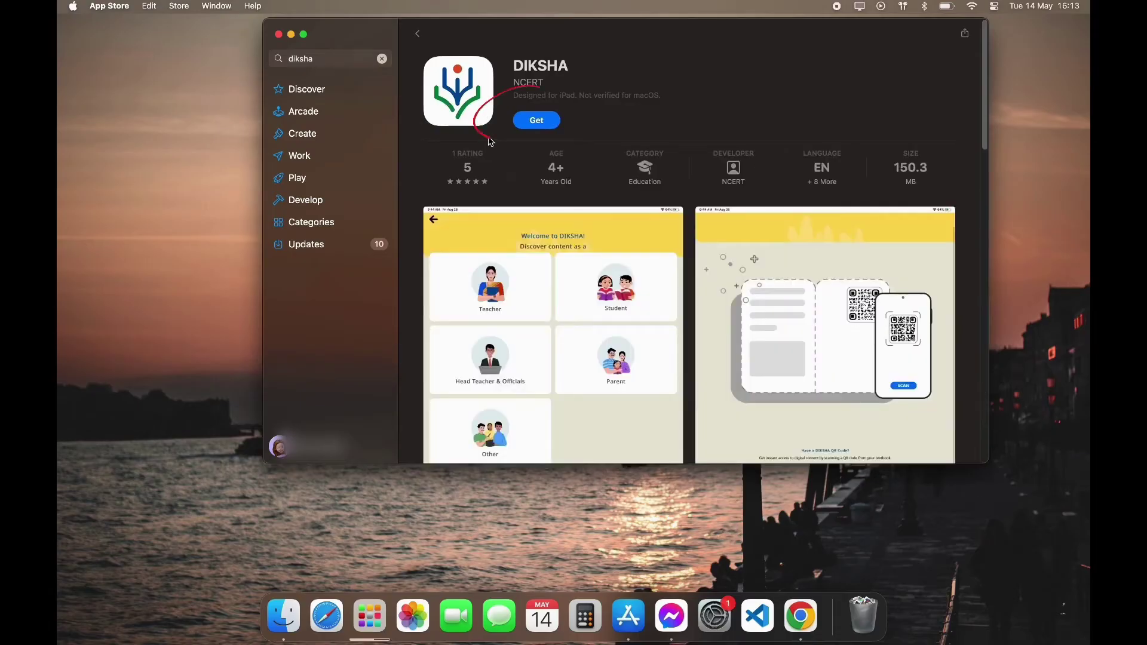
{"action": "left_click", "coordinate": [551, 123]}
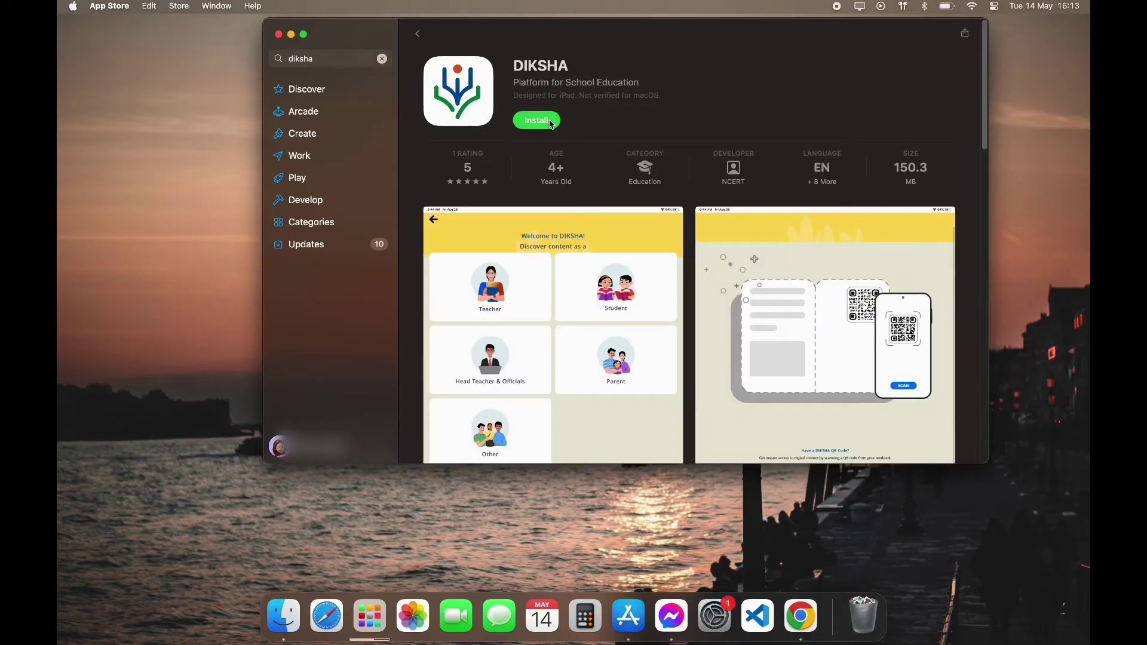
{"action": "left_click", "coordinate": [550, 124]}
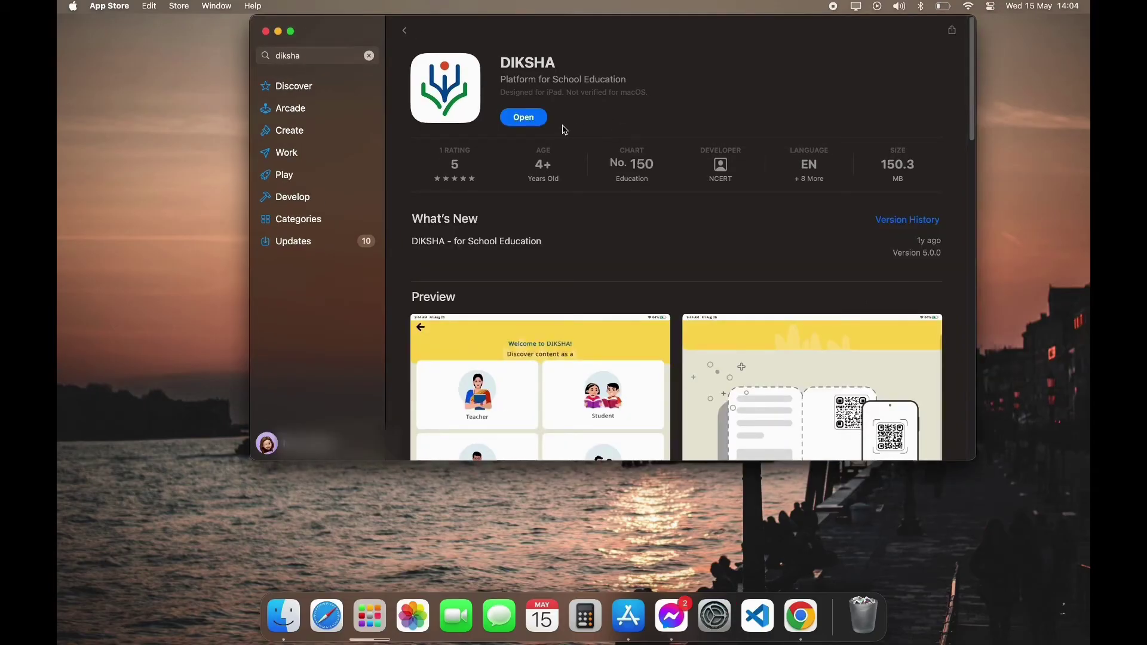
Launch the installed DIKSHA app from its App Store page
{"action": "left_click", "coordinate": [533, 121]}
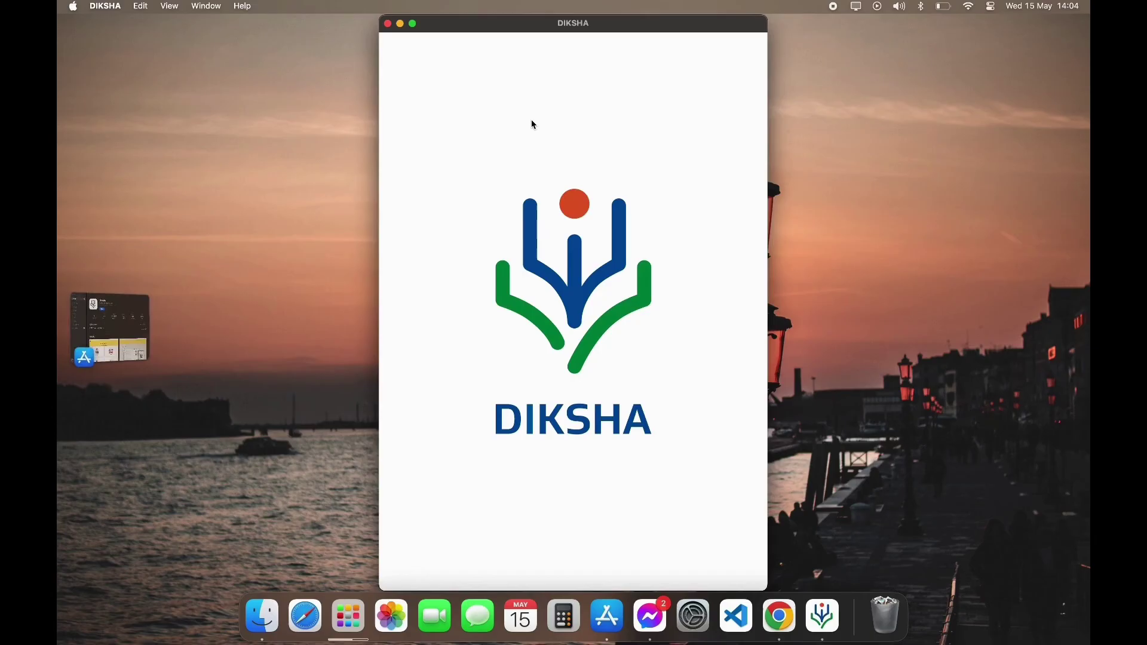